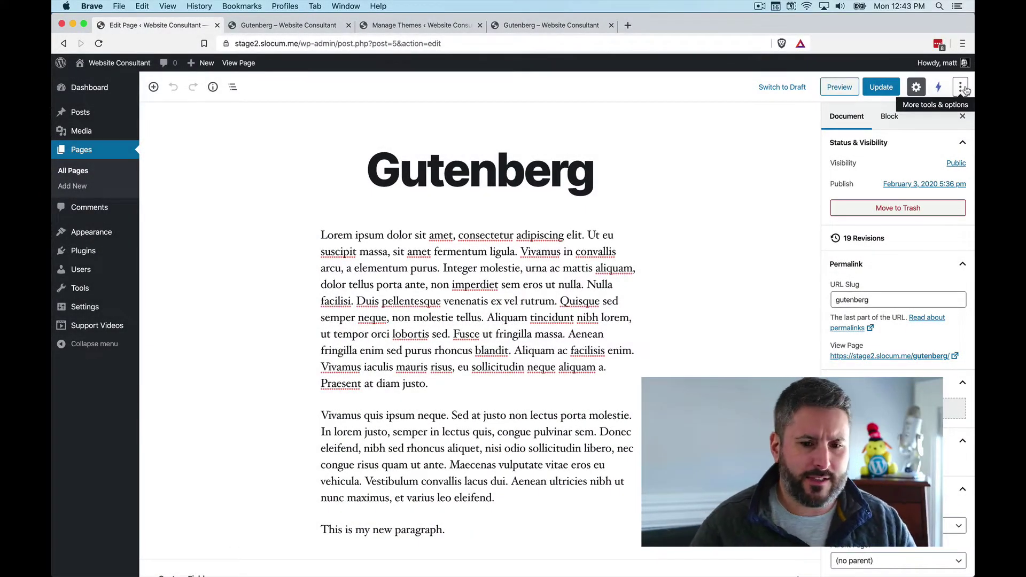
Step: Switch the editor to fullscreen mode, then turn fullscreen off again
left_click(965, 91)
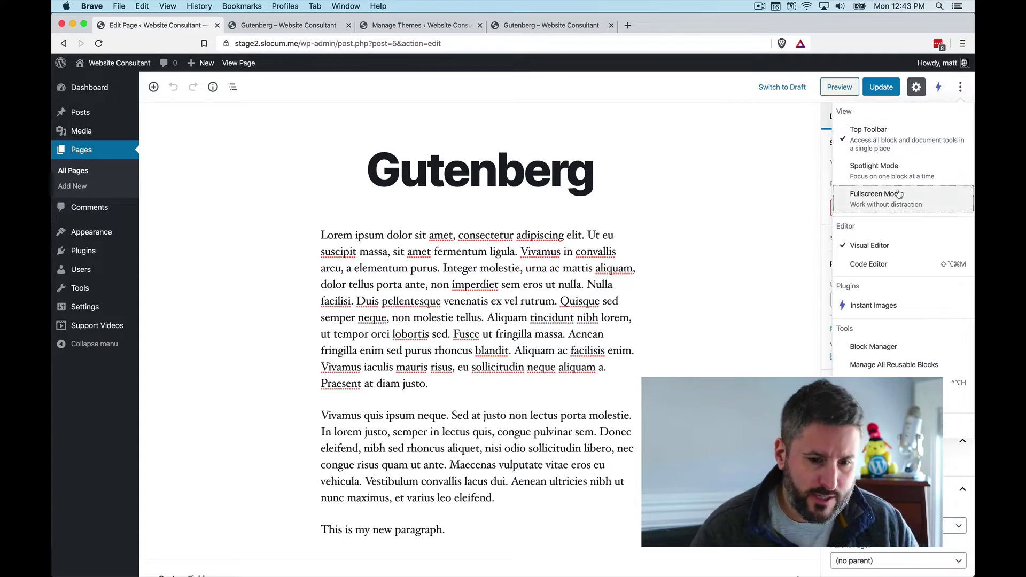
left_click(899, 193)
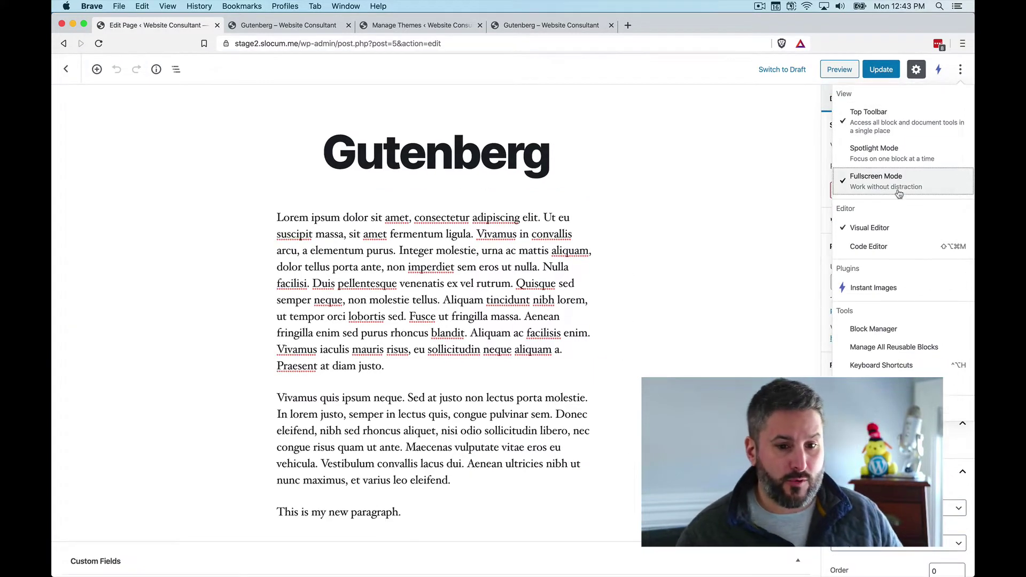
left_click(619, 237)
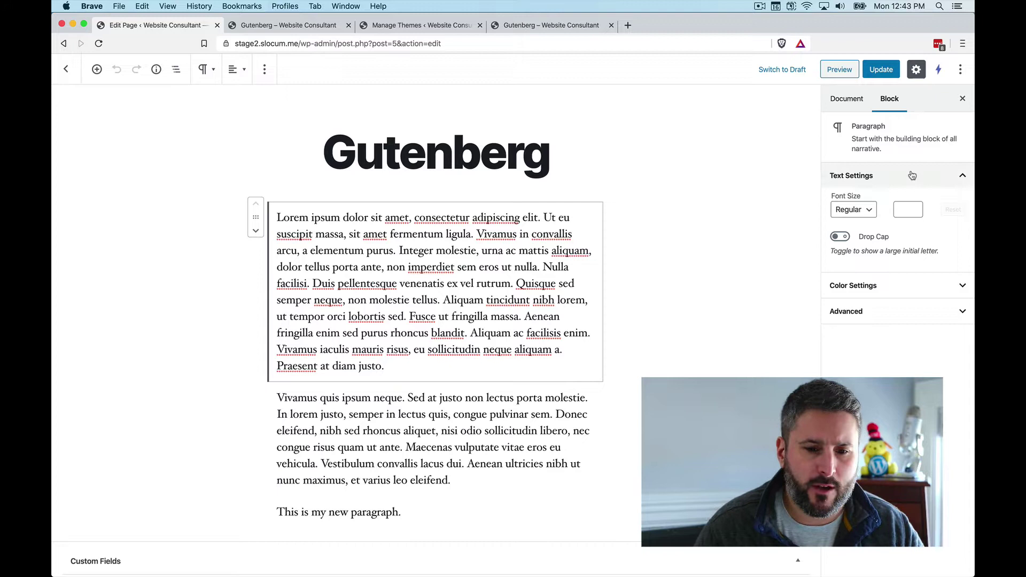
left_click(960, 70)
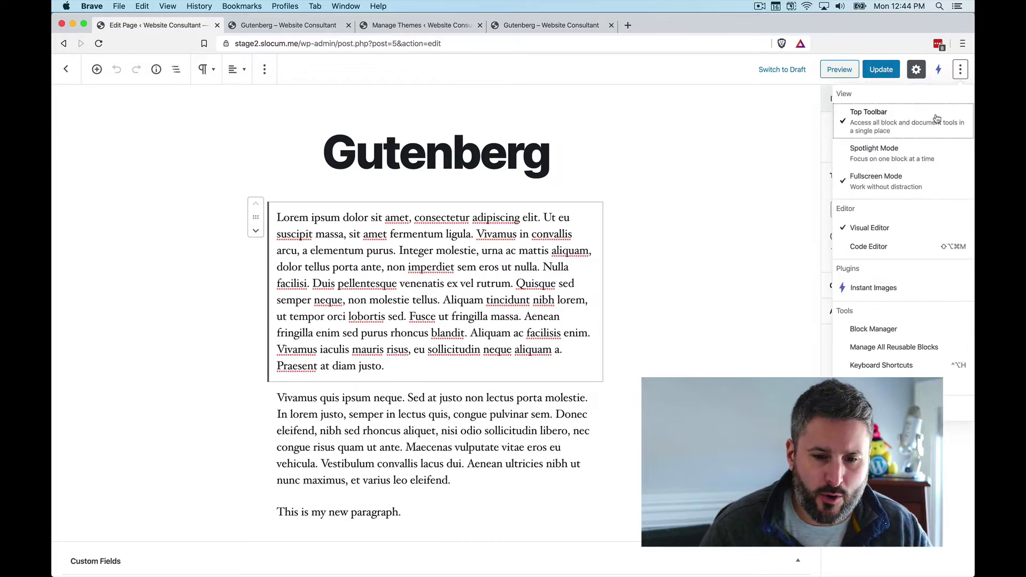
left_click(877, 179)
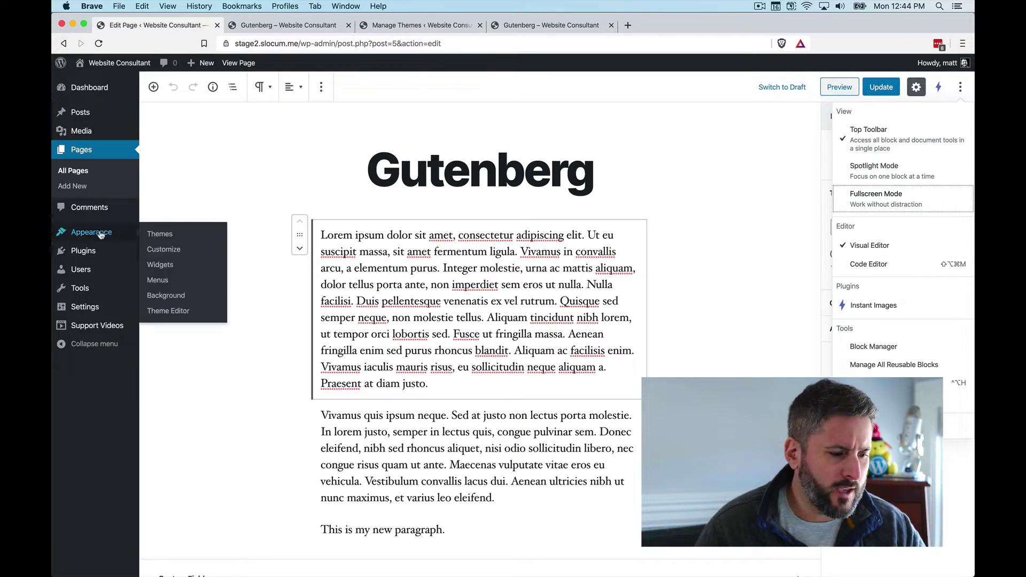
Step: Search the installed plugins for 'gut' and activate Gutenberg
mouse_move(83, 251)
left_click(154, 255)
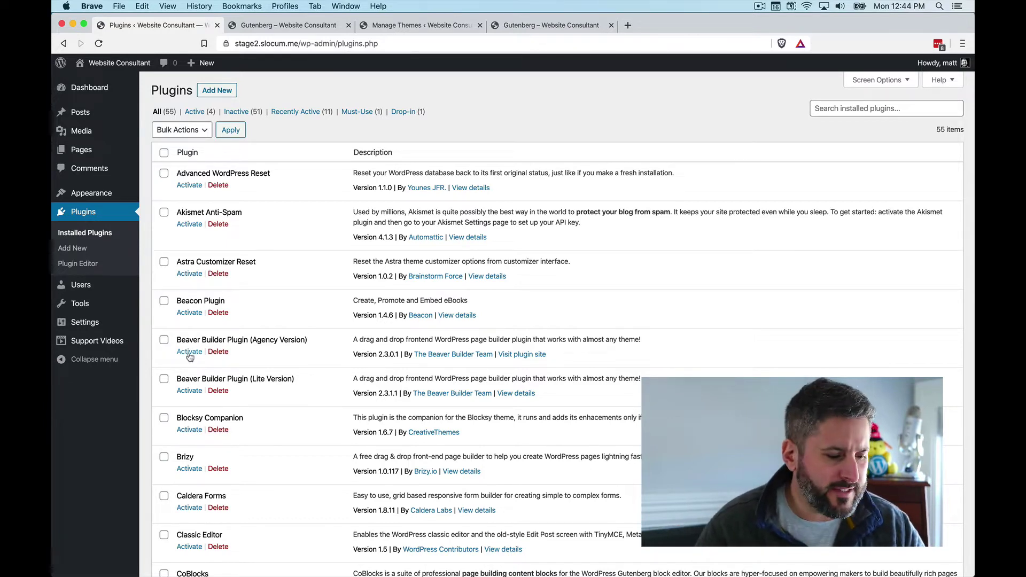
left_click(834, 106)
type("gtue")
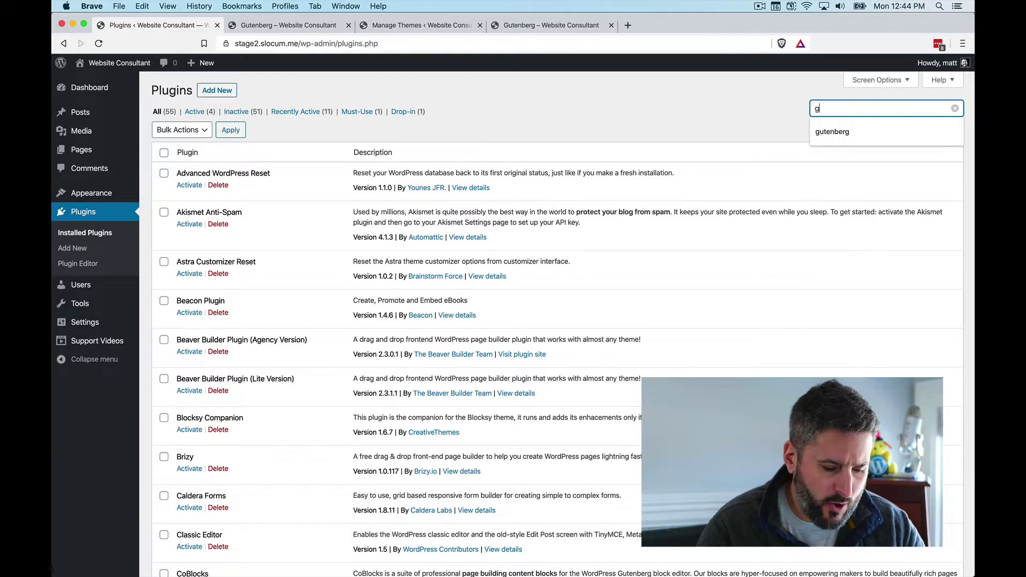
key("BackSpace")
key("BackSpace")
key("BackSpace")
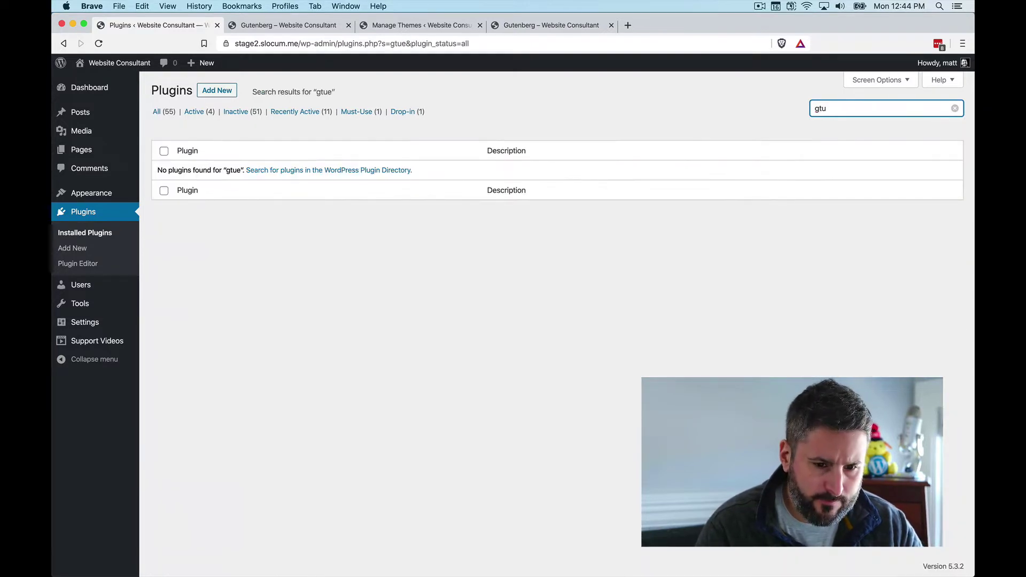
type("ut")
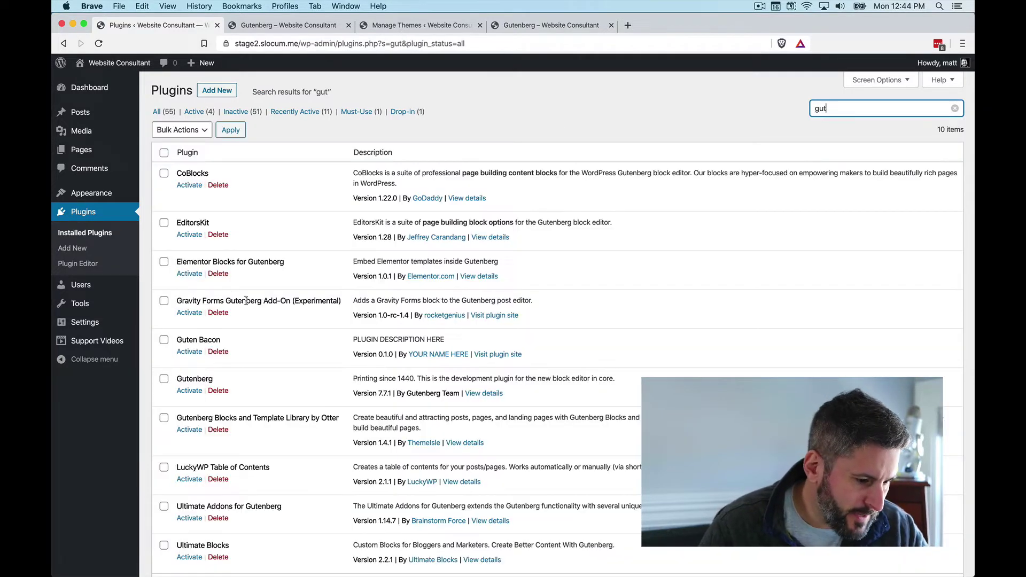
left_click(190, 391)
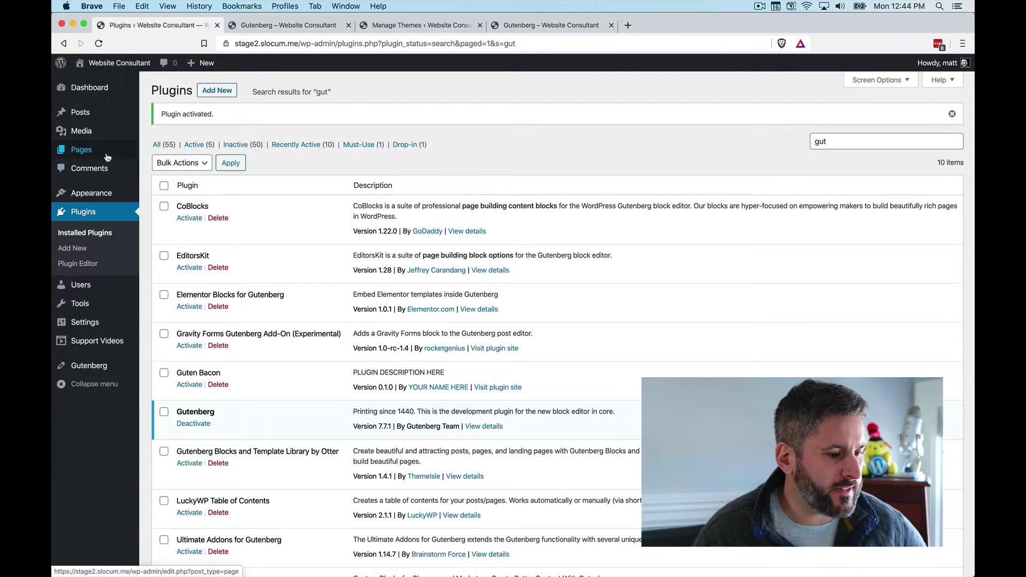
Step: Open the Gutenberg page from Pages, enable fullscreen mode, and dismiss the autosave notice
left_click(160, 151)
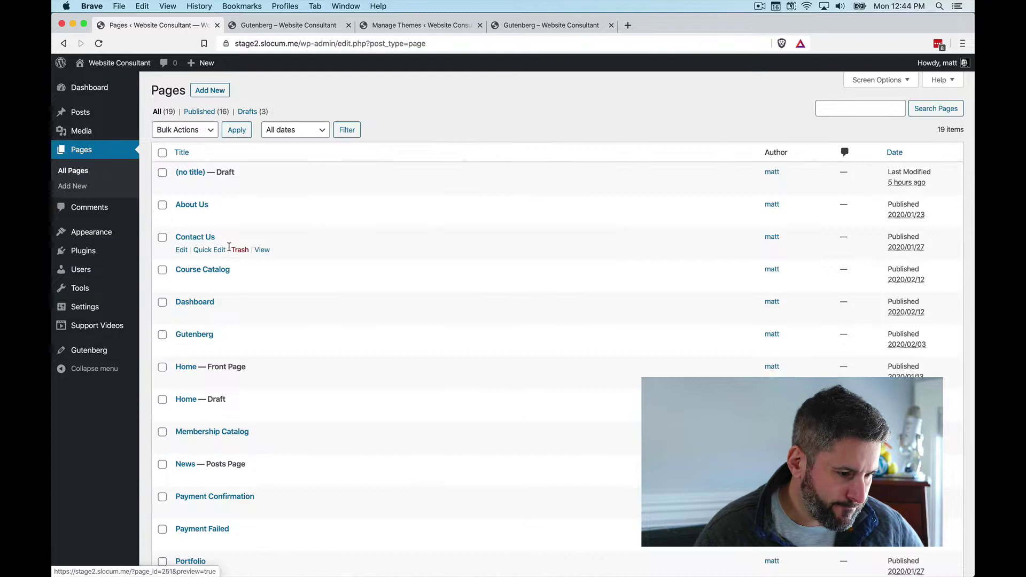
left_click(181, 348)
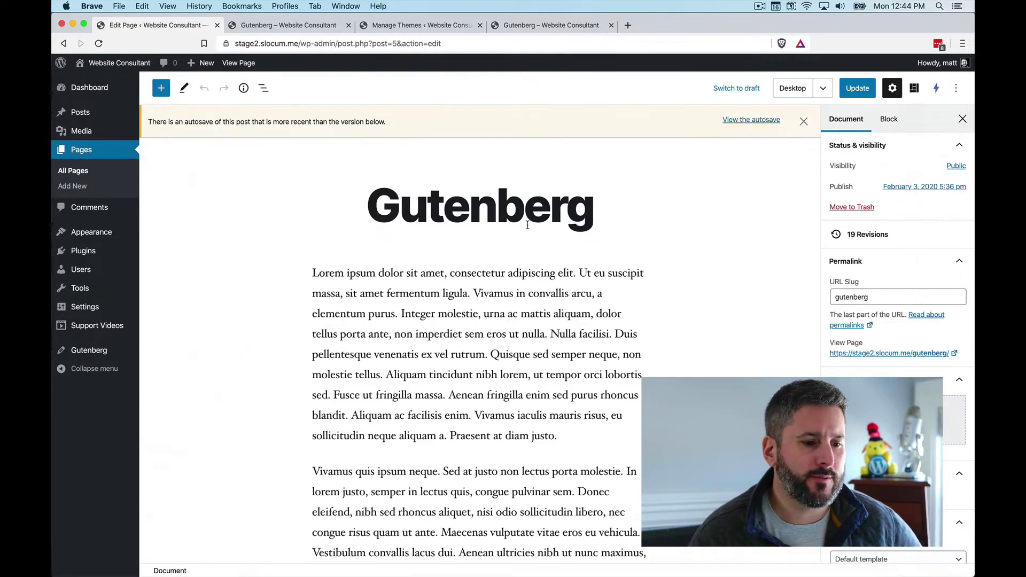
left_click(956, 91)
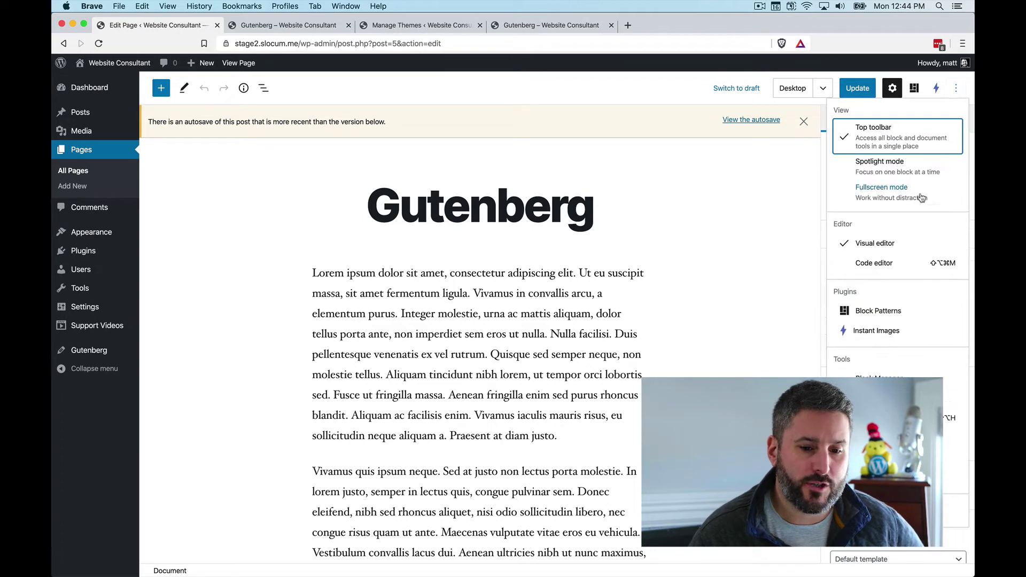
left_click(882, 192)
left_click(801, 104)
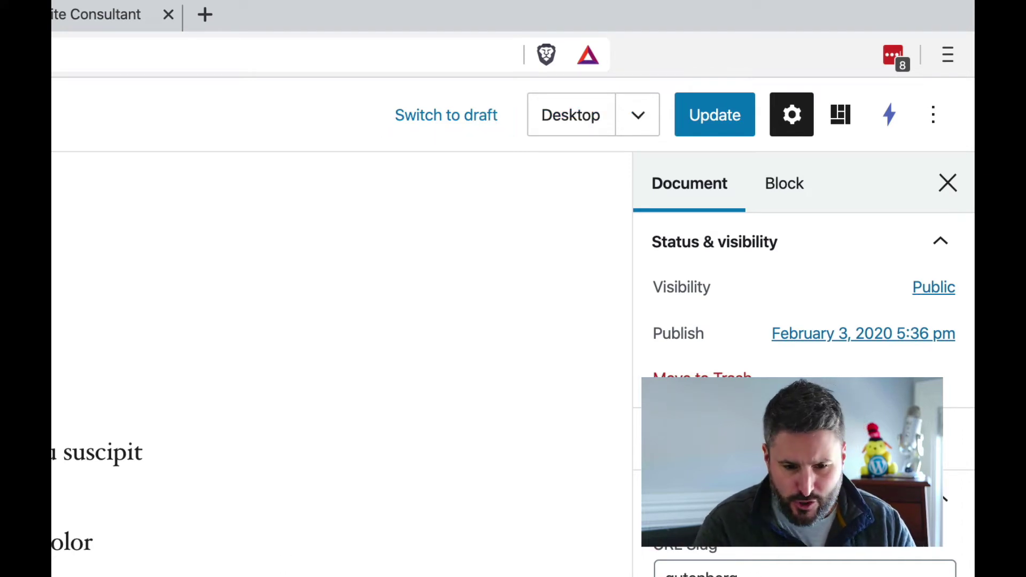
Step: Cycle the page preview through Tablet, Mobile and Desktop widths, ending on Mobile
left_click(656, 130)
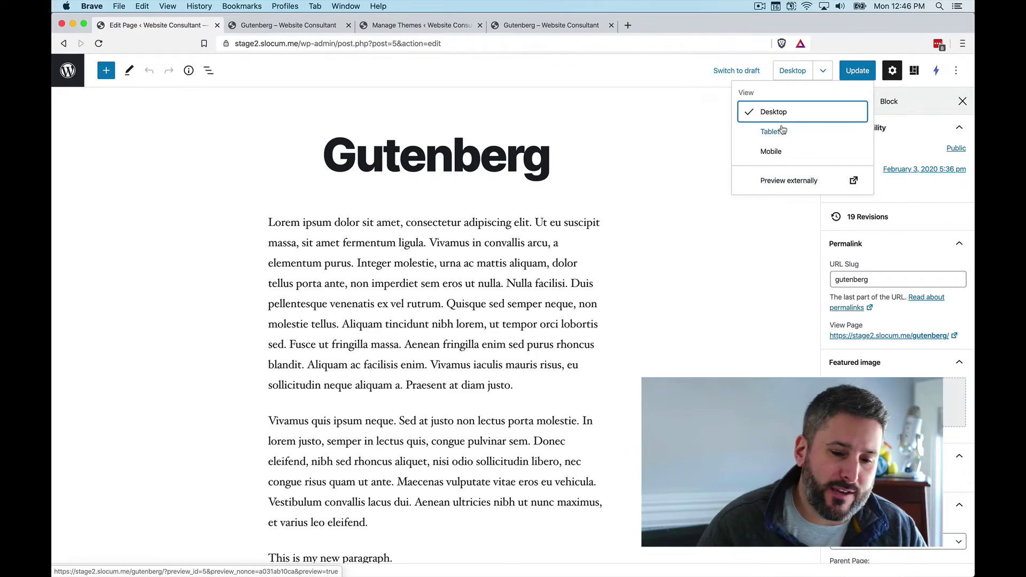
left_click(600, 218)
left_click(778, 152)
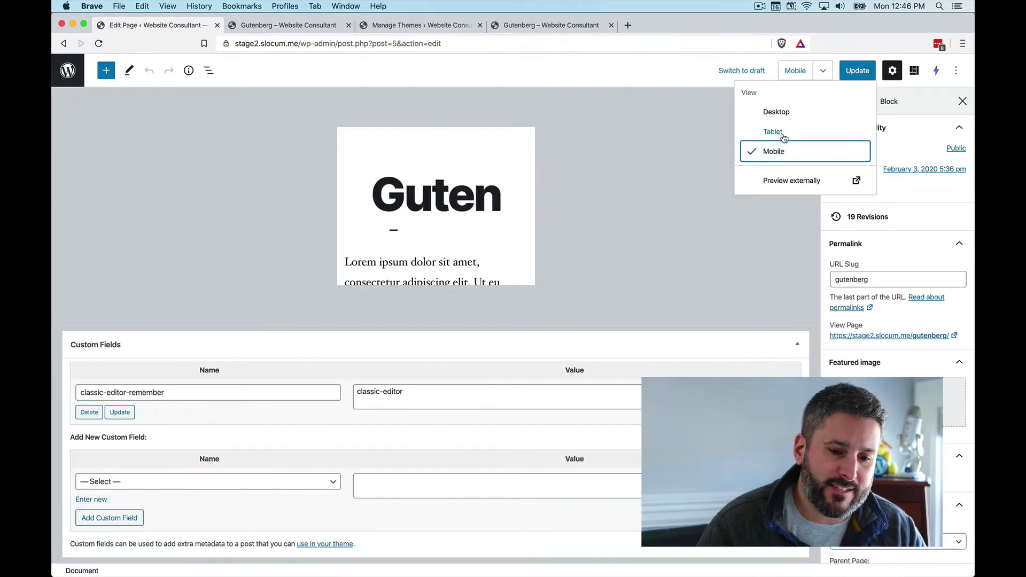
left_click(781, 133)
left_click(784, 151)
left_click(780, 134)
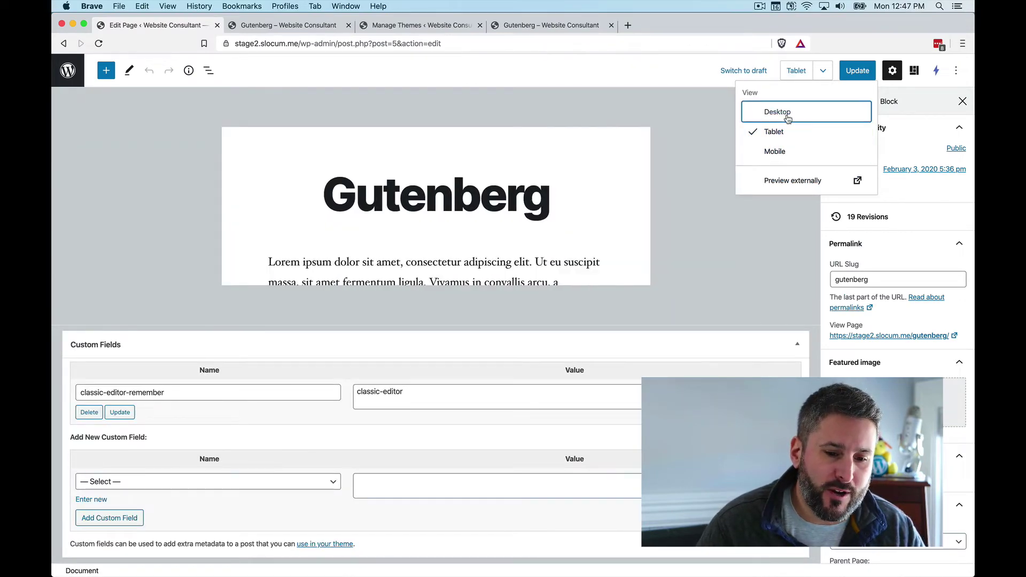
left_click(776, 112)
left_click(777, 152)
scroll(484, 235, "down", 3)
scroll(483, 236, "up", 3)
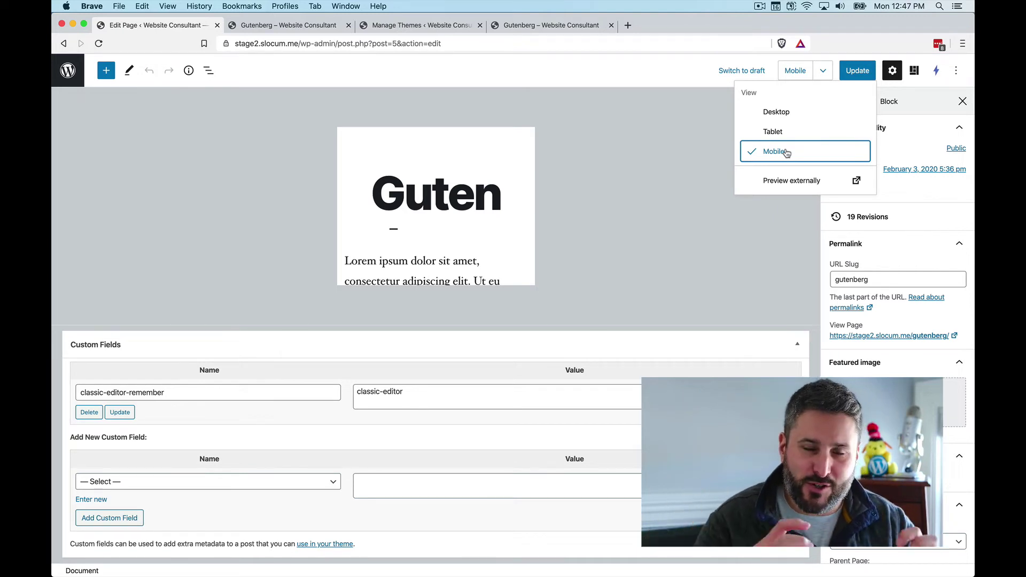
Step: Return the preview to Desktop, place the caret in the first paragraph, and close the menu
left_click(777, 112)
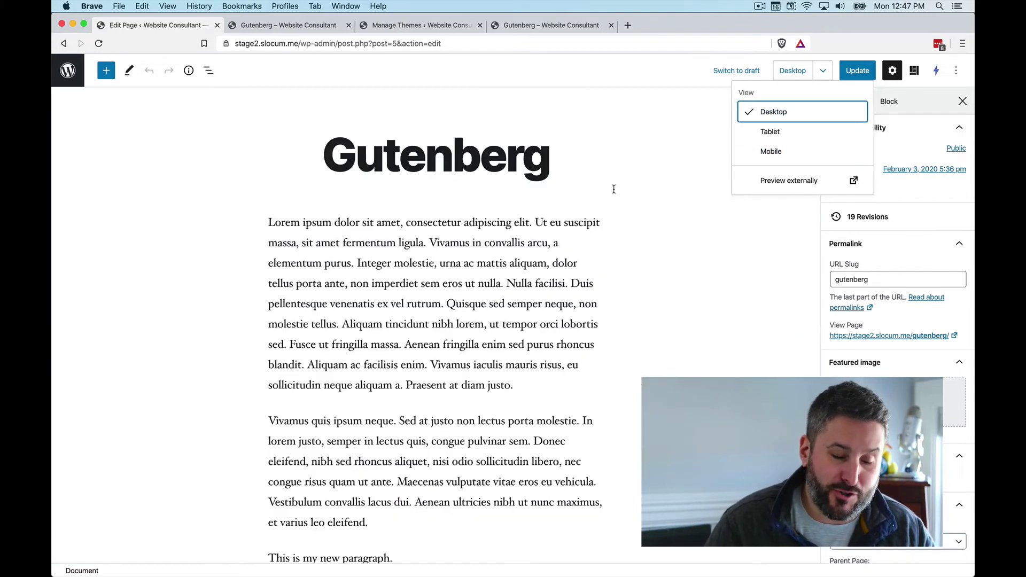
left_click(601, 204)
left_click(532, 263)
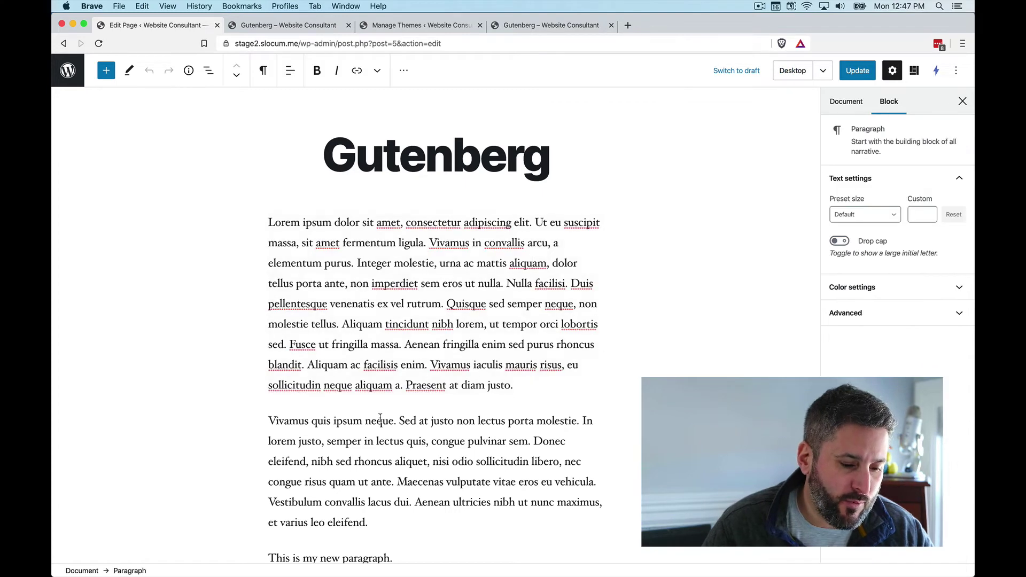
scroll(435, 361, "down", 2)
left_click(818, 73)
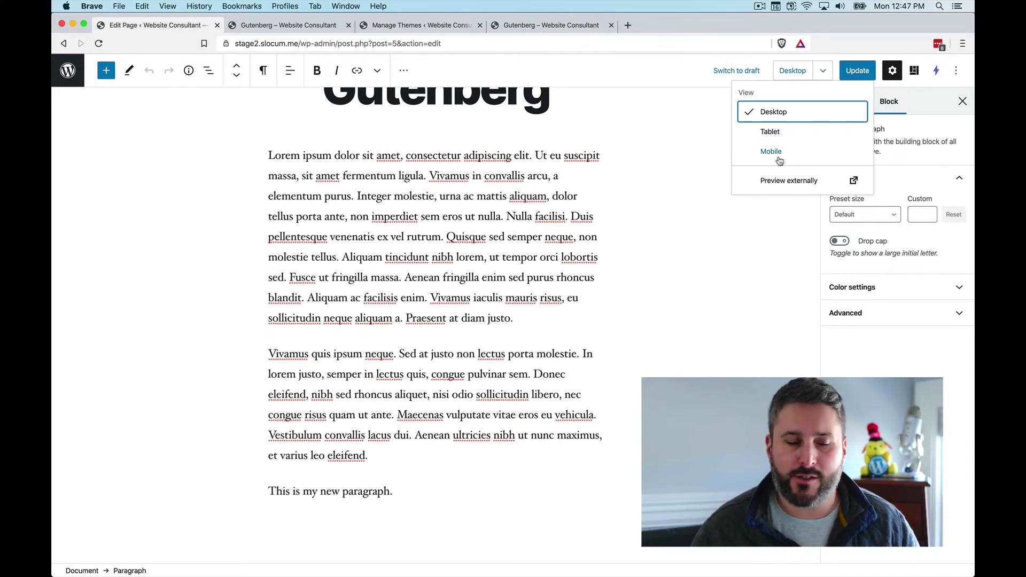
key("Escape")
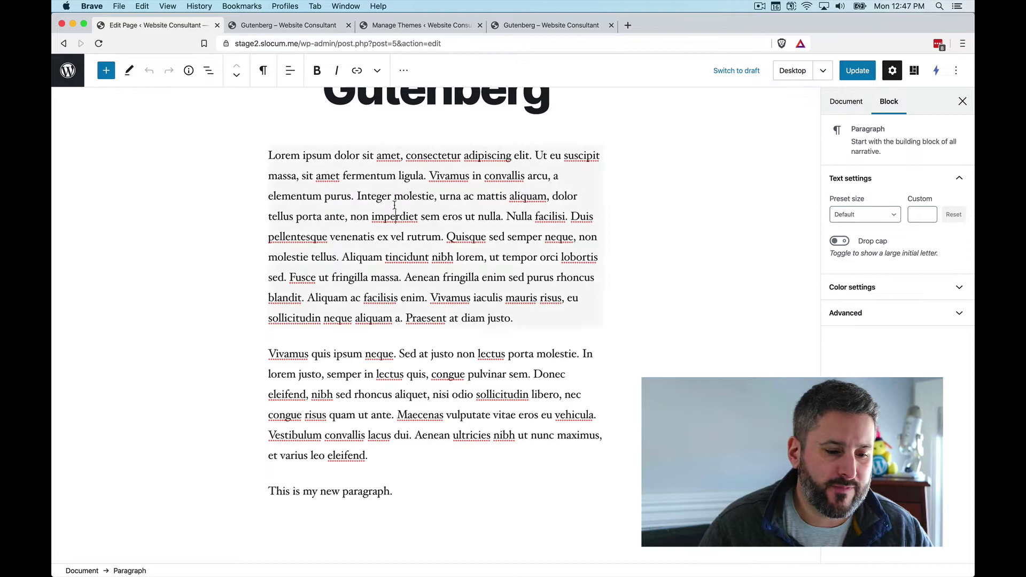
Step: Select the first paragraph and open the Block Patterns sidebar
scroll(394, 204, "up", 3)
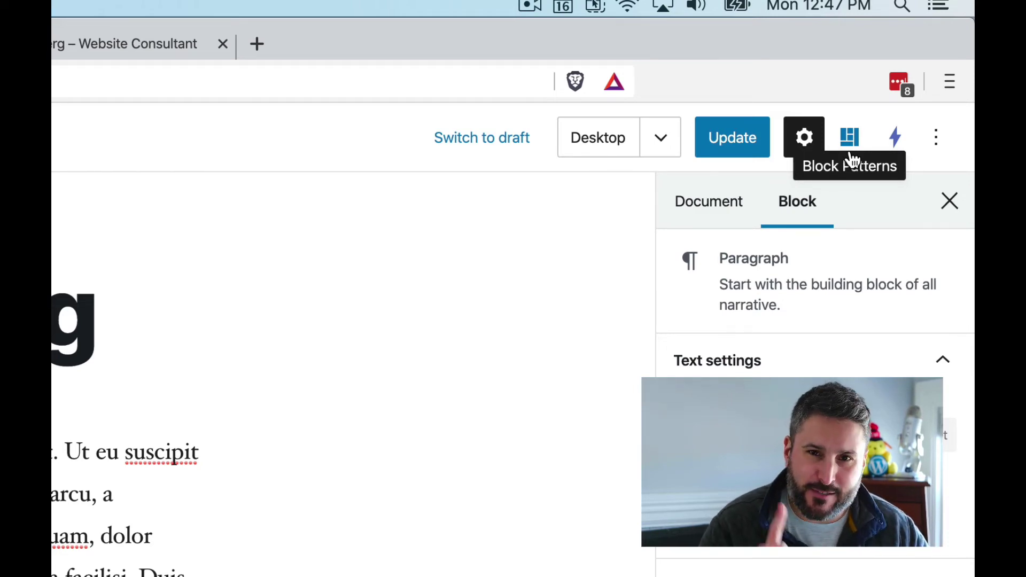
left_click(572, 362)
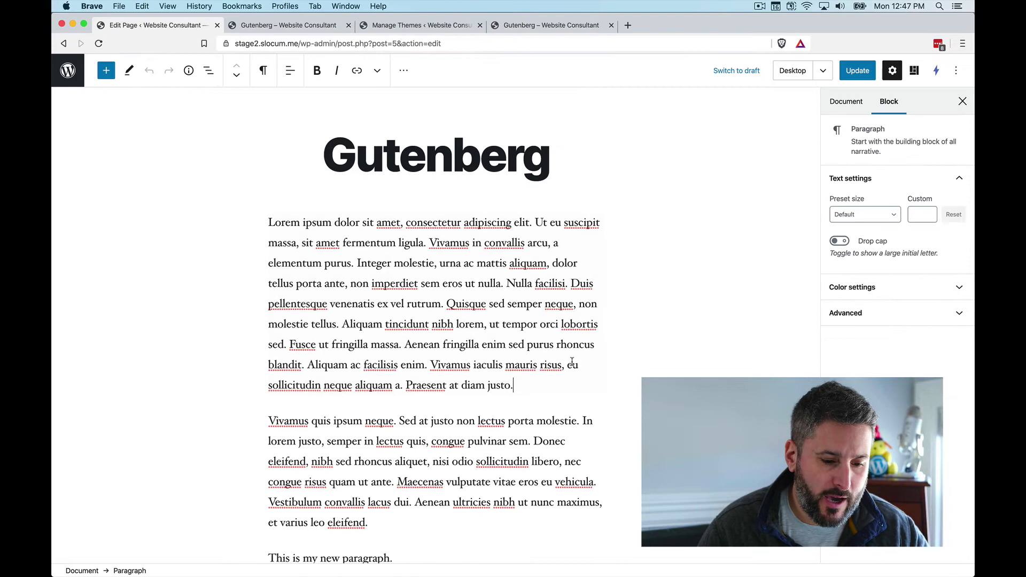
left_click(915, 70)
scroll(870, 355, "down", 1)
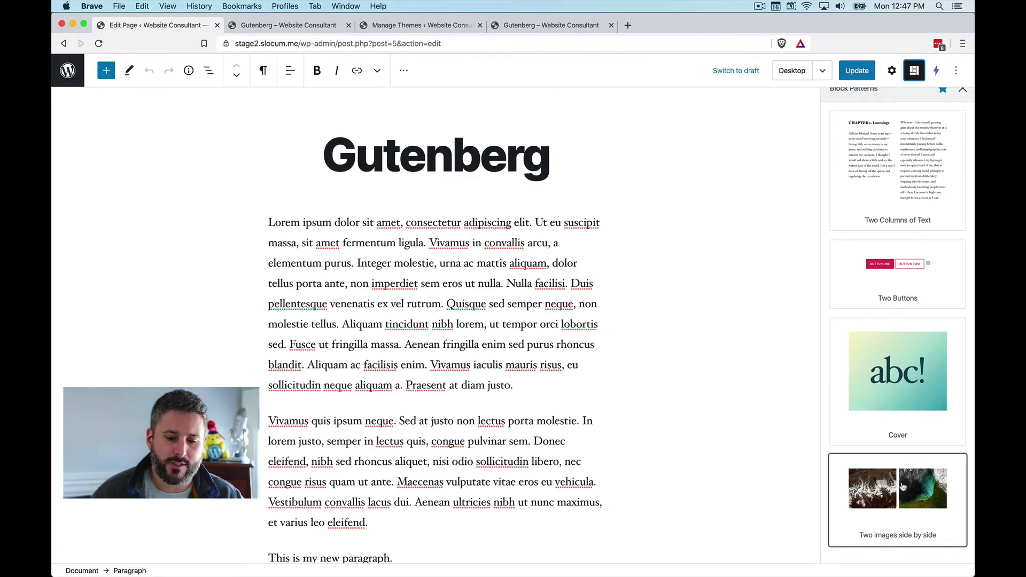
Step: Insert 'Two images side by side', then select each image and the whole gallery
left_click(902, 486)
scroll(427, 316, "down", 4)
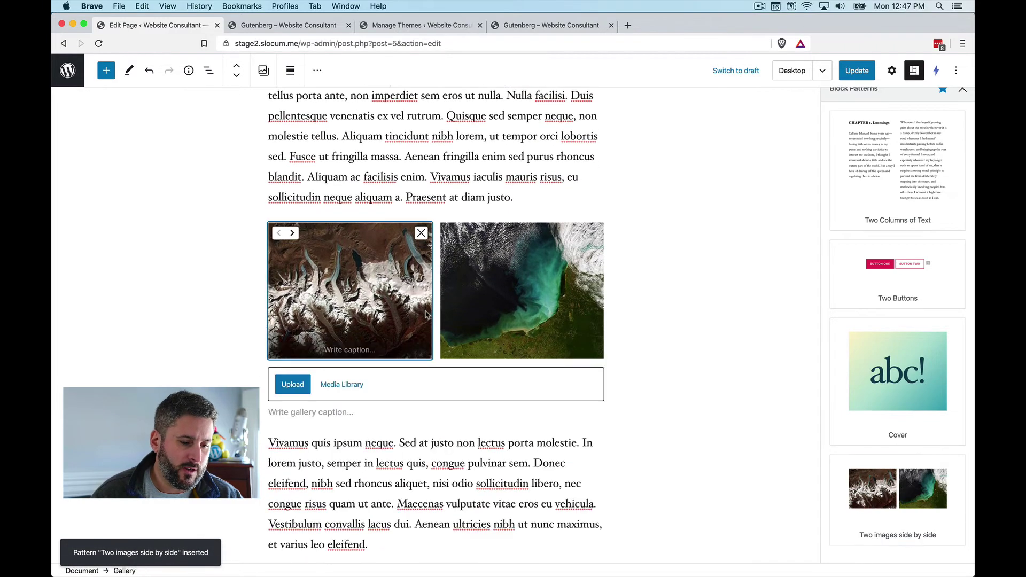
left_click(483, 318)
left_click(362, 306)
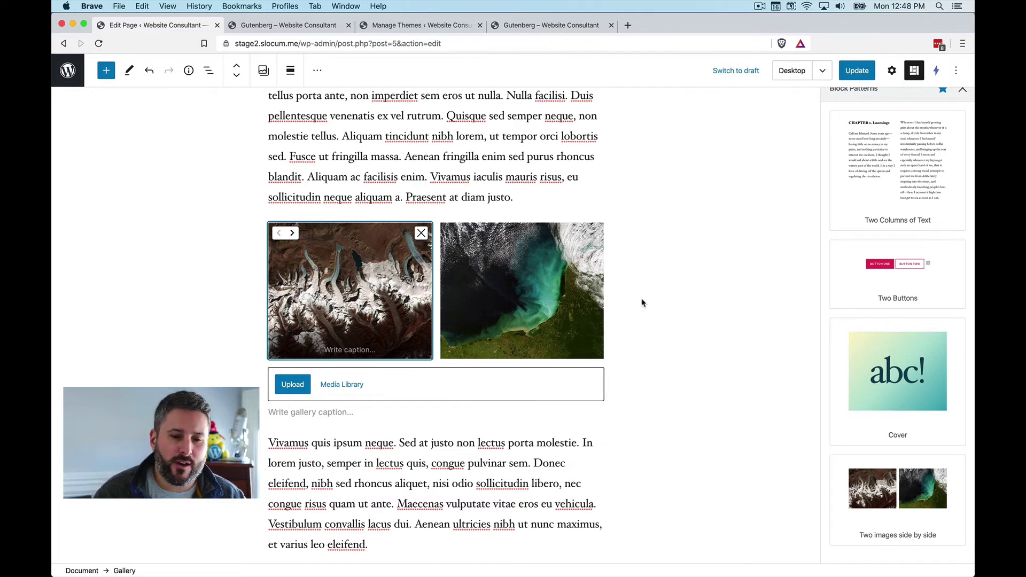
scroll(871, 209, "up", 1)
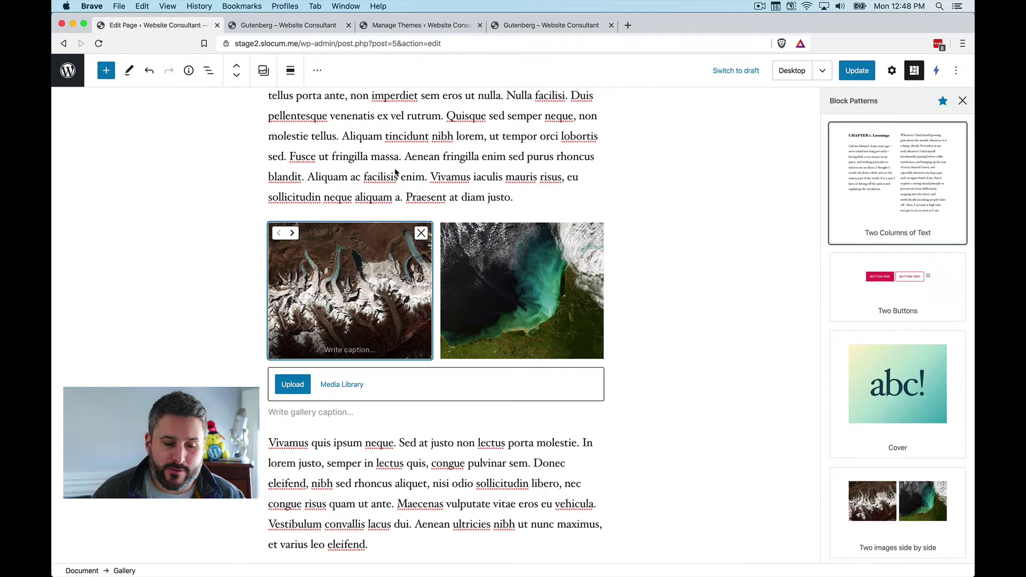
scroll(398, 175, "up", 4)
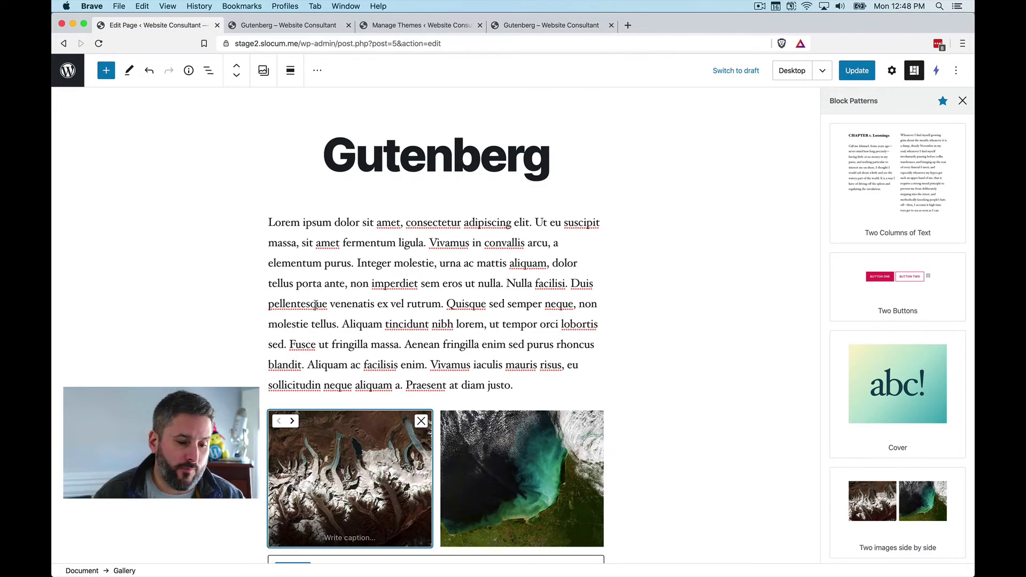
scroll(318, 306, "down", 4)
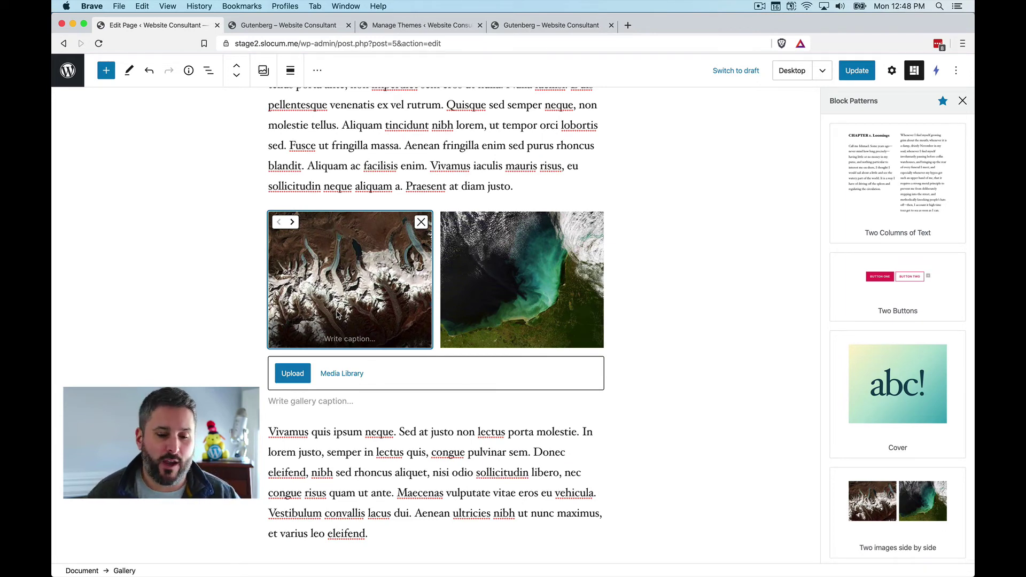
left_click(436, 324)
scroll(565, 272, "up", 4)
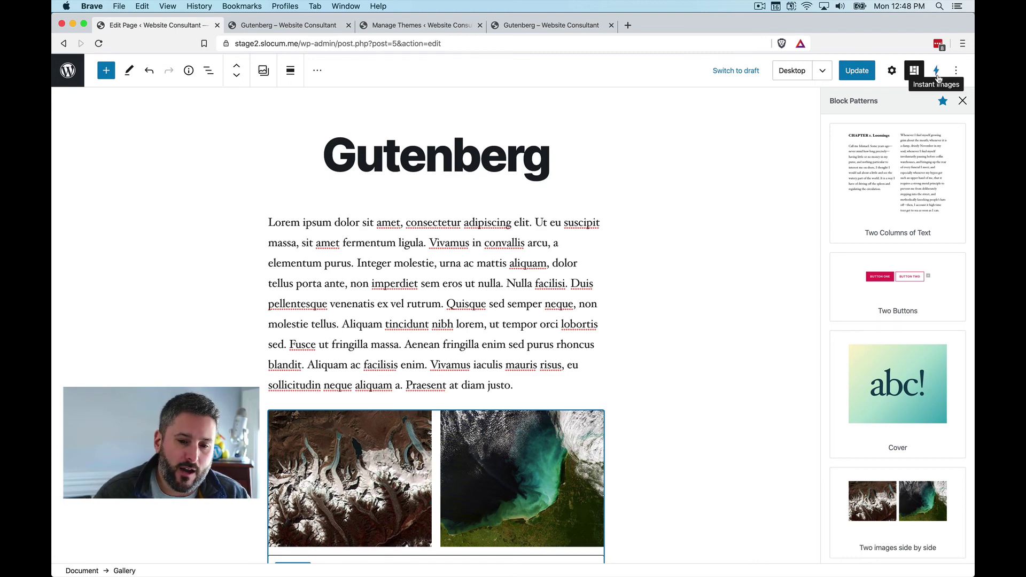
Step: Close the Block Patterns sidebar and uncheck Fullscreen mode in More tools & options
left_click(962, 101)
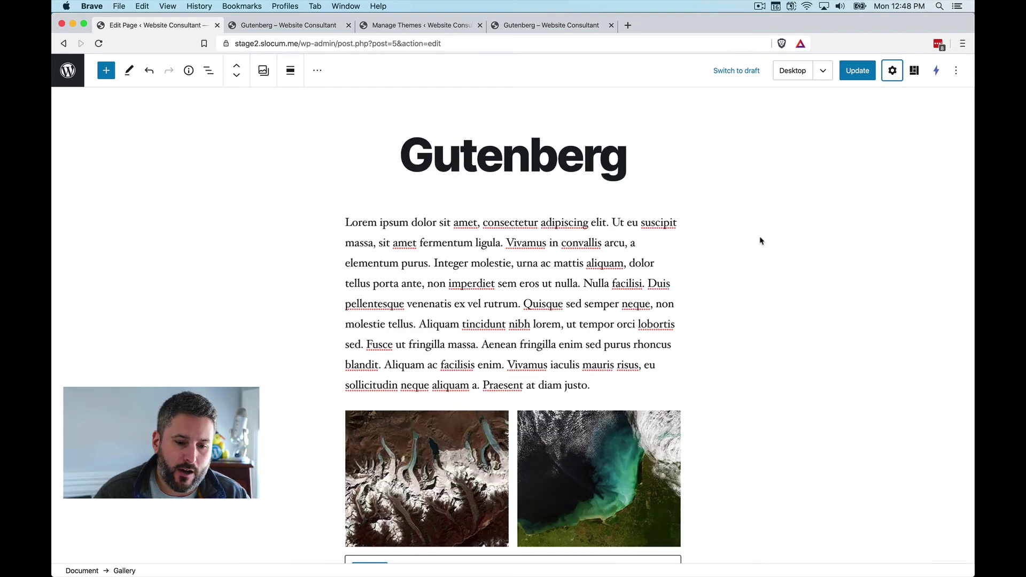
left_click(602, 273)
scroll(500, 319, "down", 12)
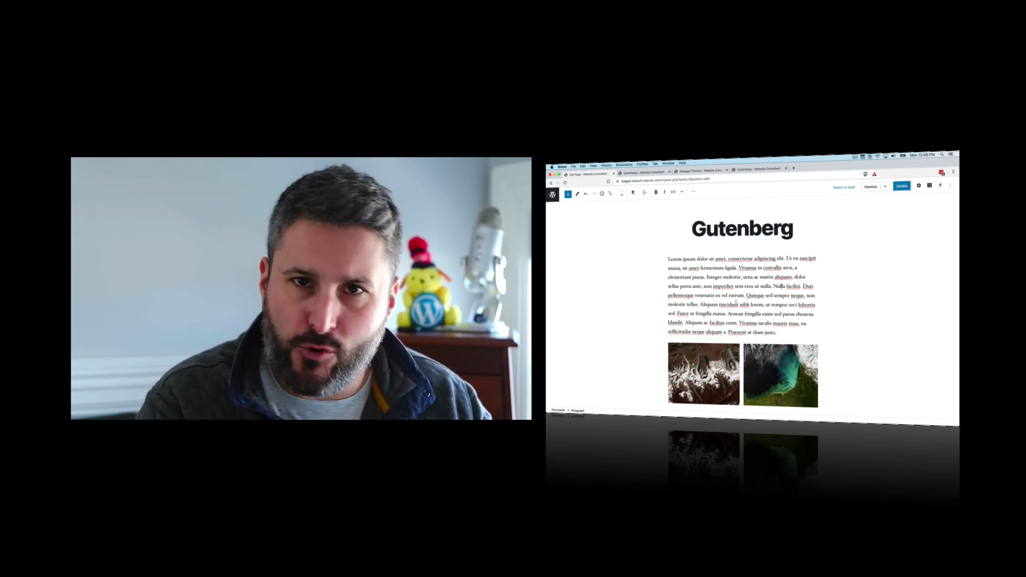
left_click(949, 185)
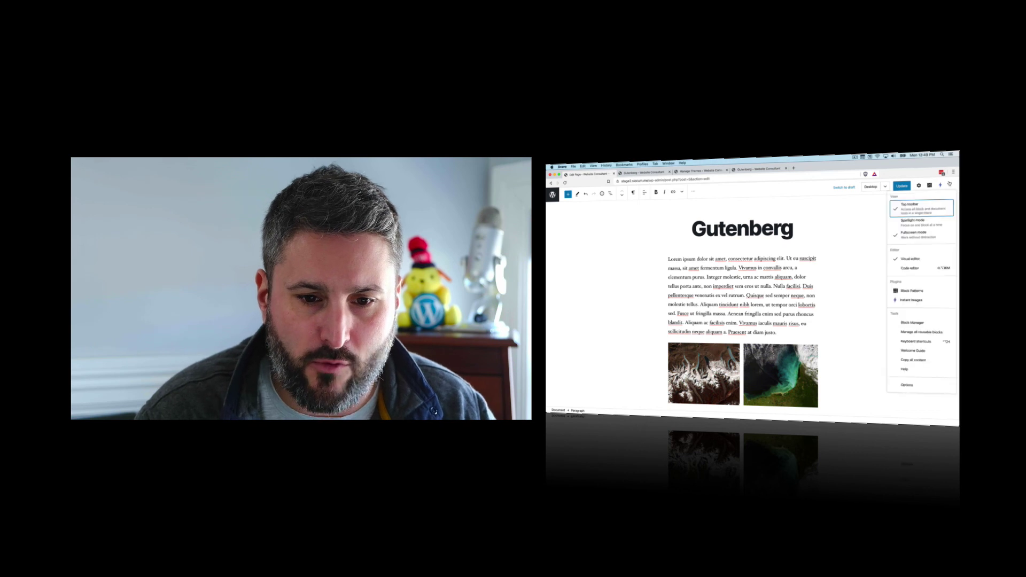
left_click(921, 237)
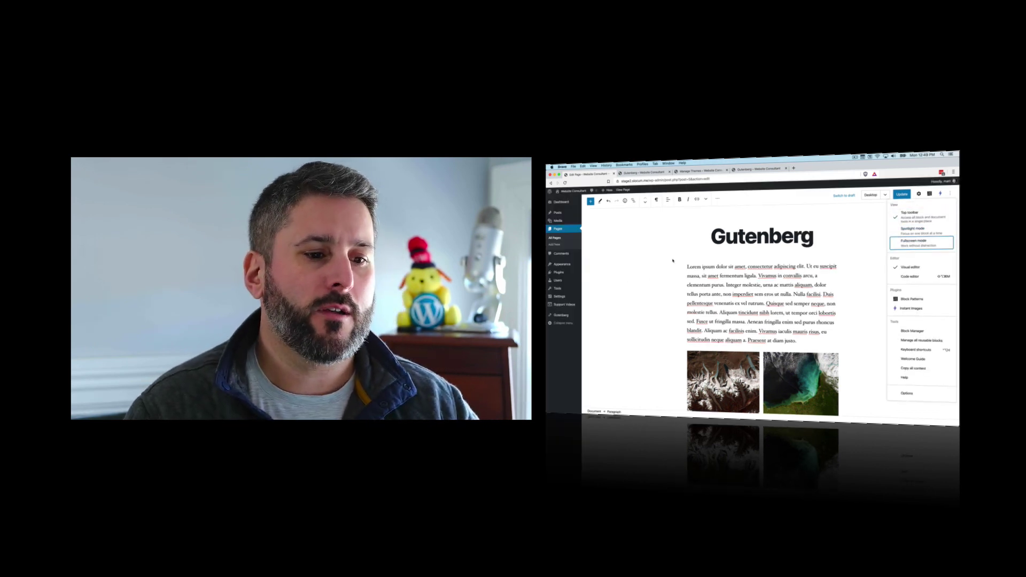